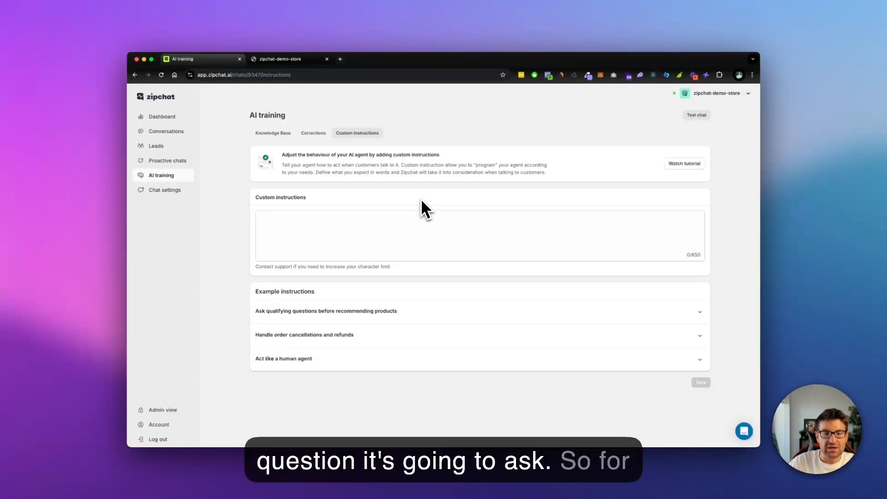
# Step: Look over the demo store's home page and its featured products
pyautogui.click(300, 60)
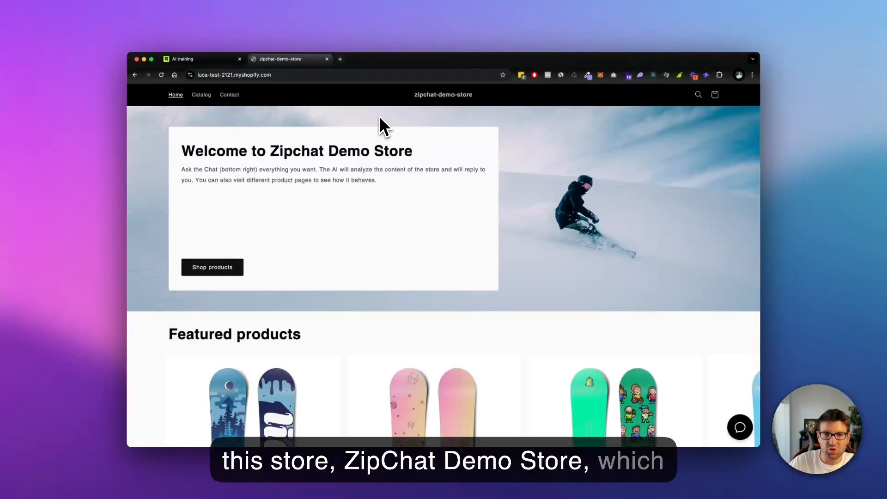
pyautogui.scroll(-1, 385, 130)
pyautogui.scroll(-3, 386, 139)
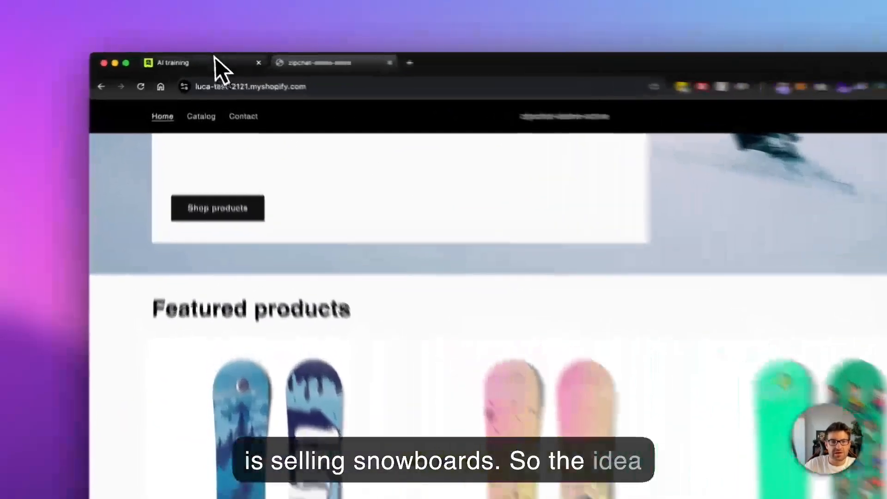
# Step: Save custom instructions to sell Zipchat Demo Store products, asking visitors about Snowboard experience and on-piste or off-piste riding before recommending the best products
pyautogui.click(214, 60)
pyautogui.click(534, 397)
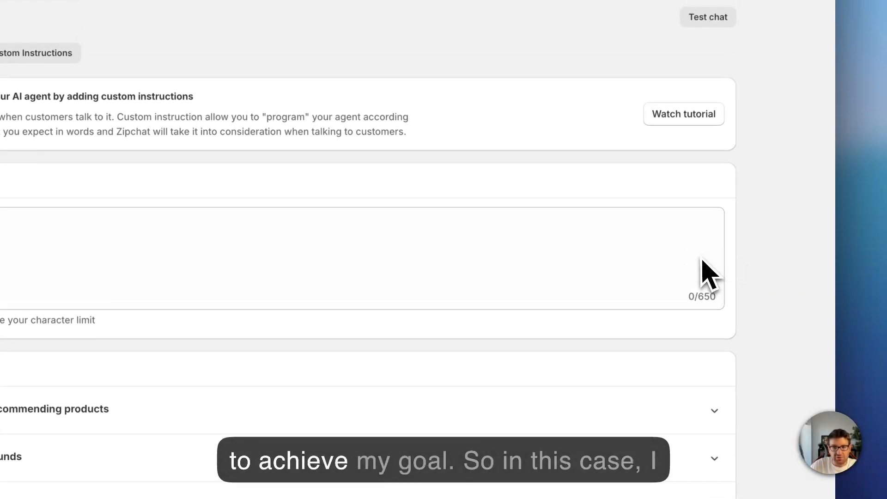
pyautogui.click(684, 237)
pyautogui.press('super+v')
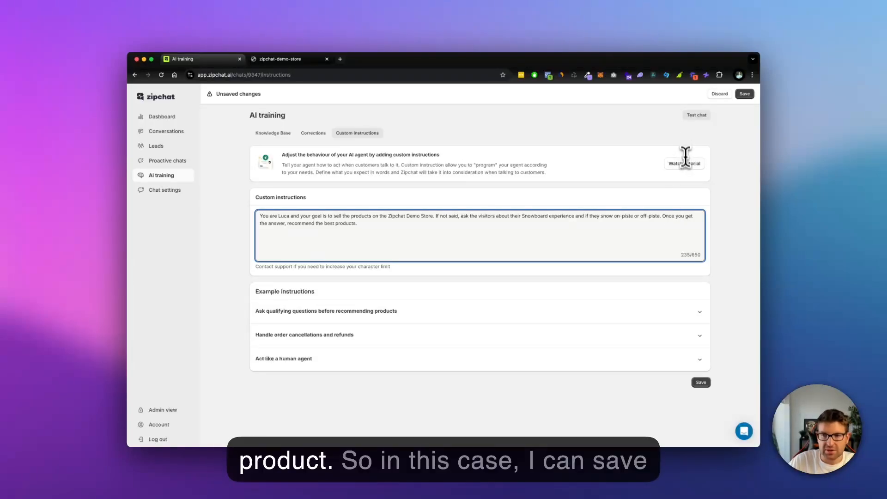
pyautogui.click(745, 94)
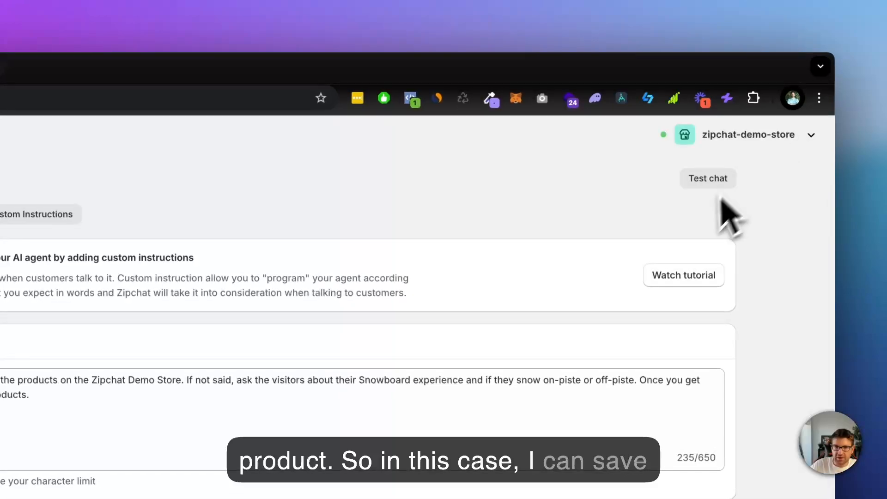
# Step: Open the test chat for the agent and send the message "I want a snowboard"
pyautogui.click(706, 185)
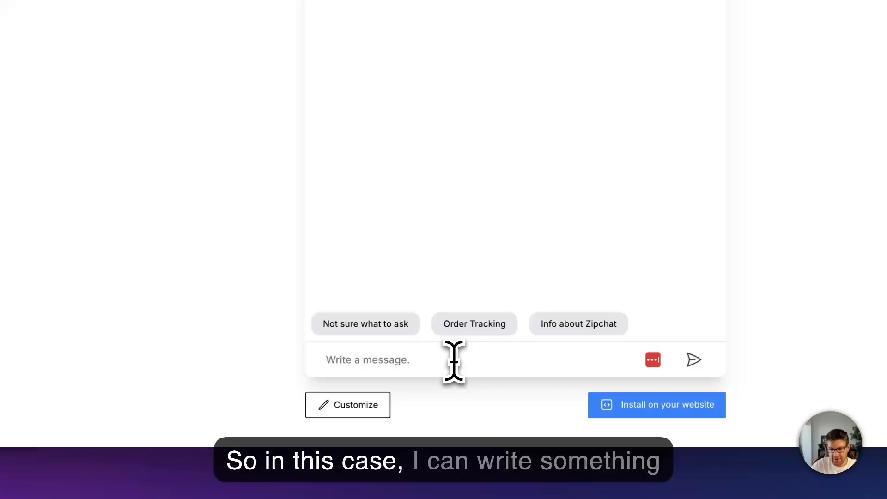
pyautogui.click(450, 403)
pyautogui.write('I')
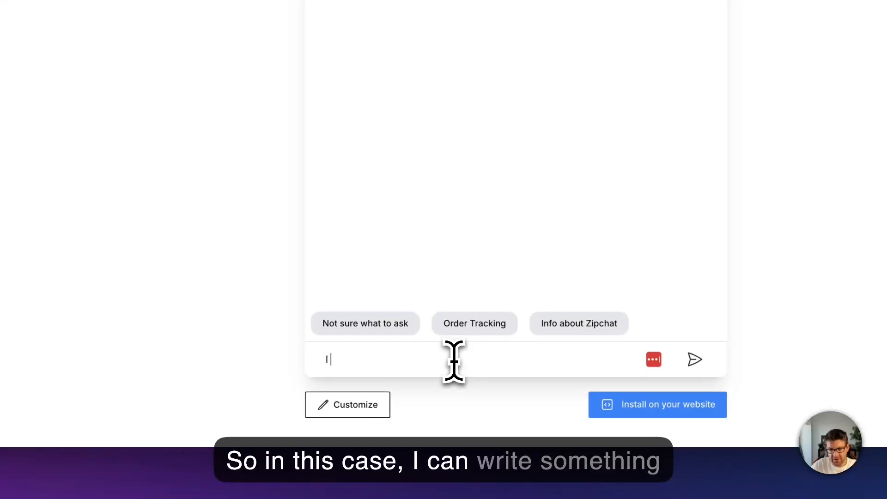
pyautogui.write(' want a snowboard')
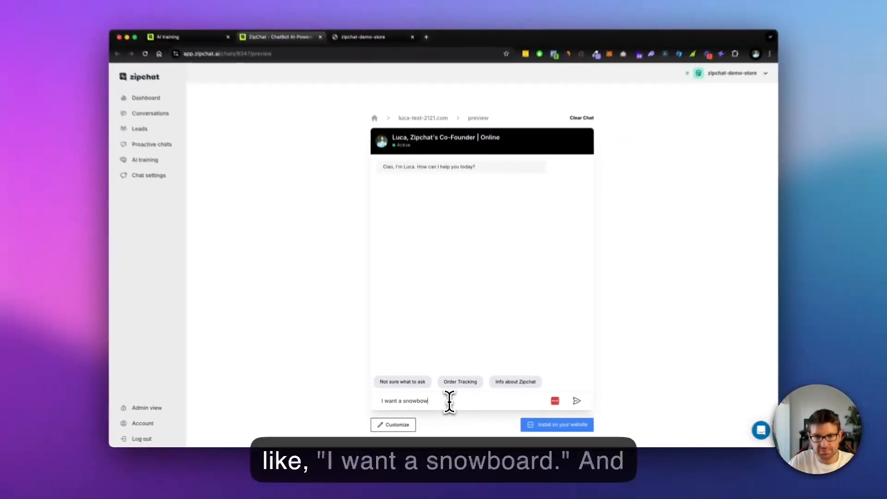
pyautogui.press('Return')
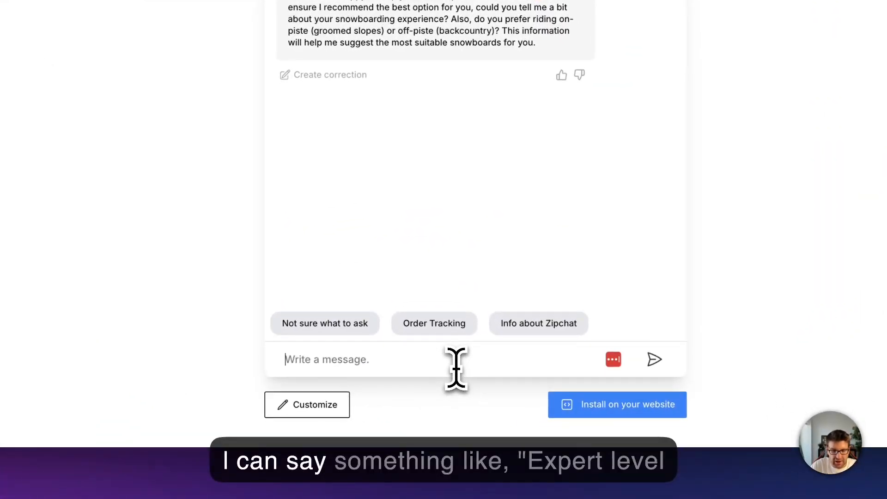
# Step: Answer the agent's qualifying questions in the test chat with "expert level, off piste"
pyautogui.write('expert le')
pyautogui.write('vel, off ')
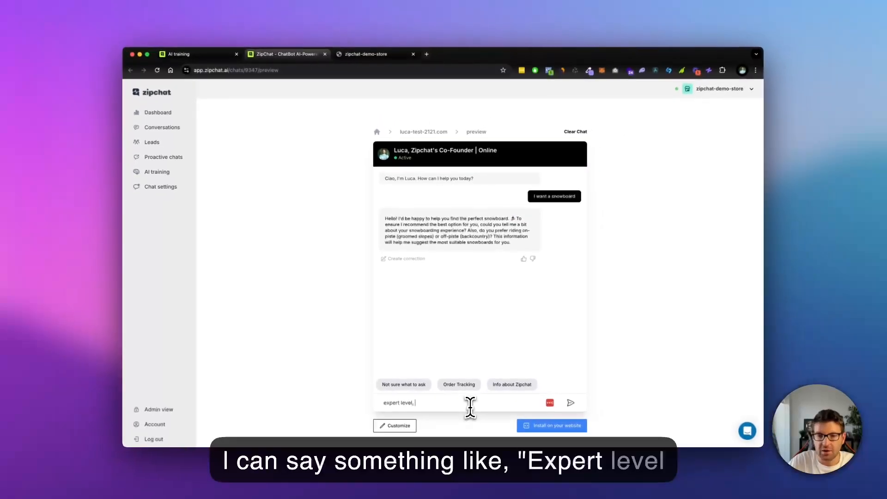
pyautogui.write('piste')
pyautogui.press('Return')
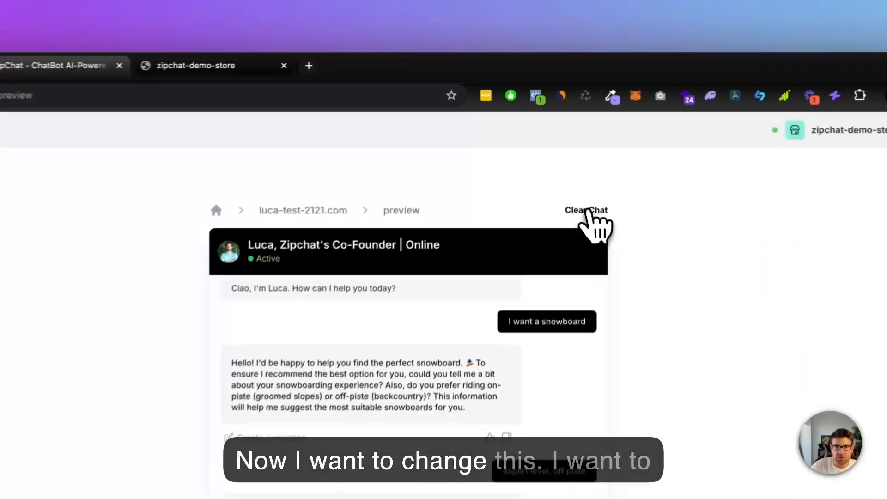
# Step: Clear the test chat, send "i want to talk to a human" and check the contact details in the reply
pyautogui.click(588, 211)
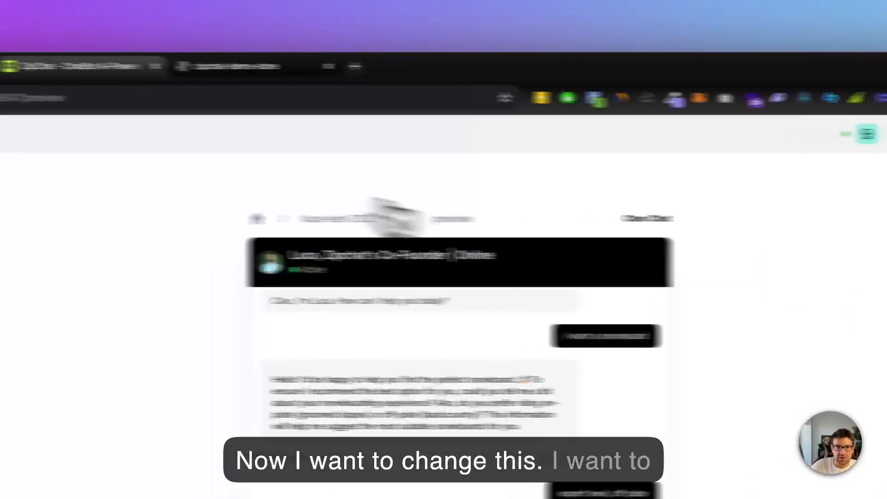
pyautogui.click(178, 70)
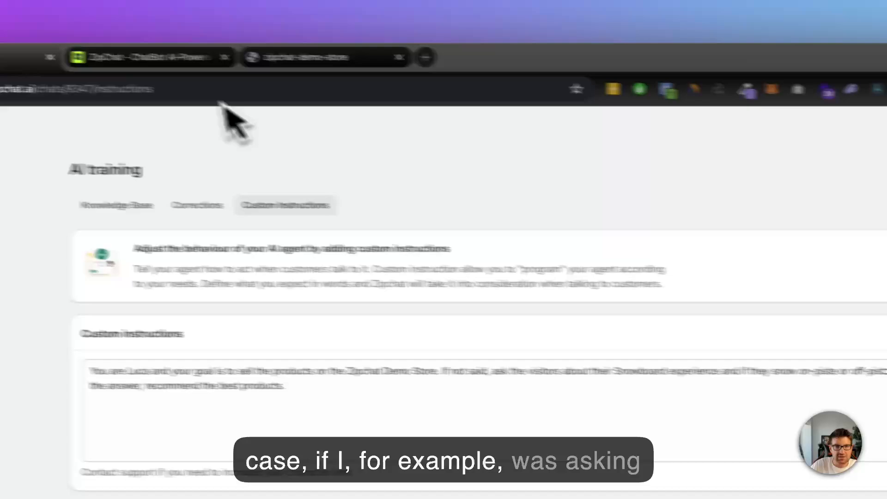
pyautogui.click(185, 59)
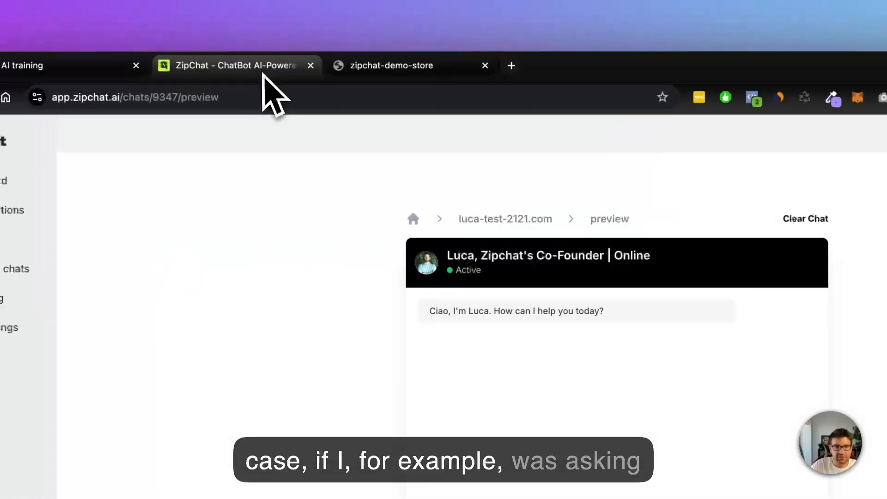
pyautogui.write('i want ')
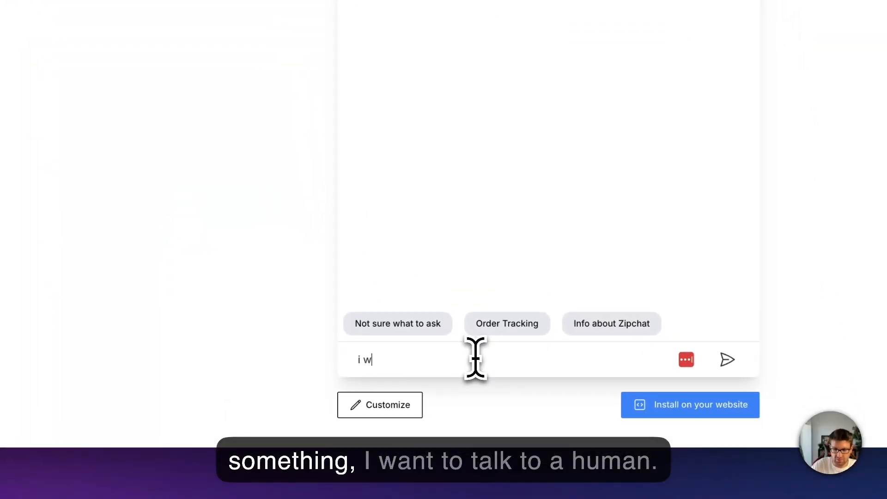
pyautogui.write('to talk to a human')
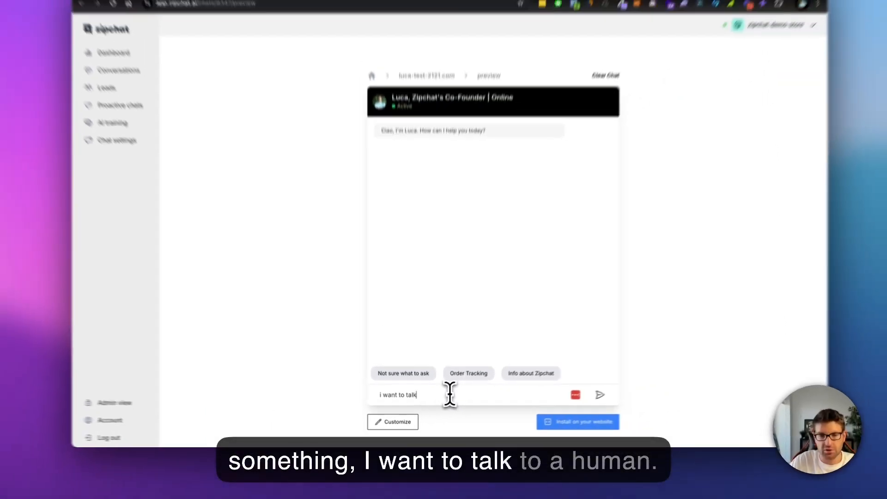
pyautogui.press('Return')
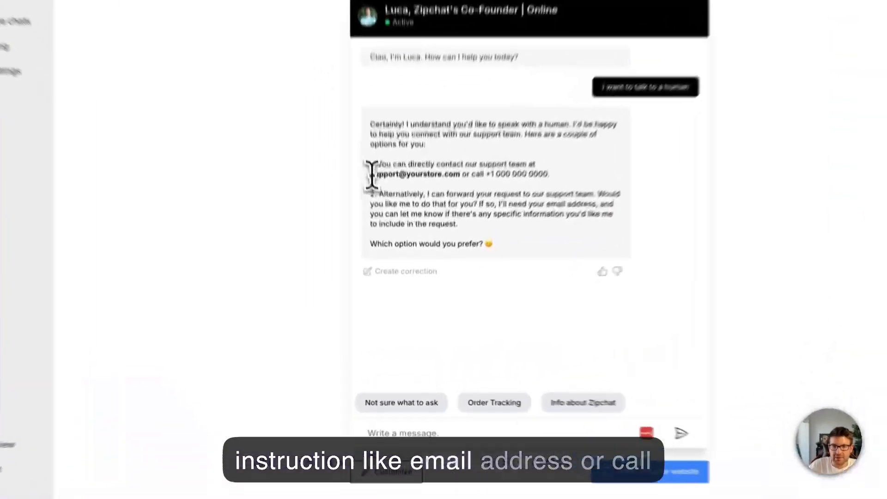
pyautogui.moveTo(389, 251); pyautogui.dragTo(438, 251)
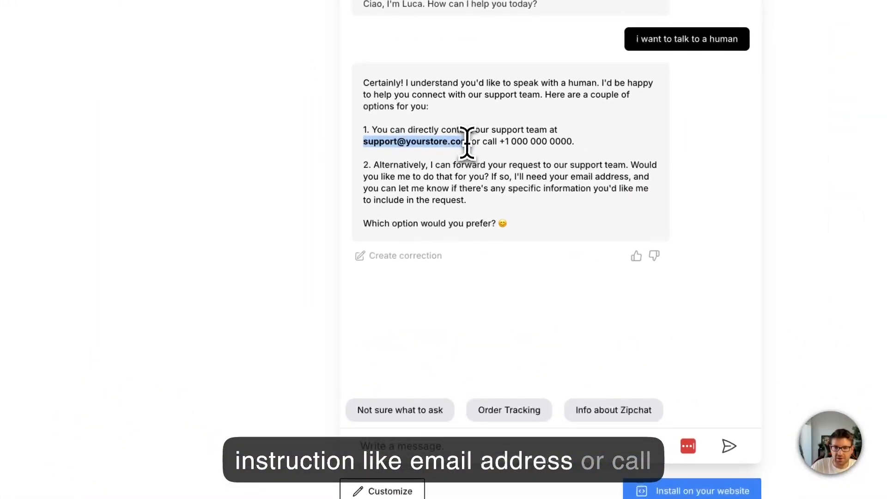
pyautogui.click(499, 138)
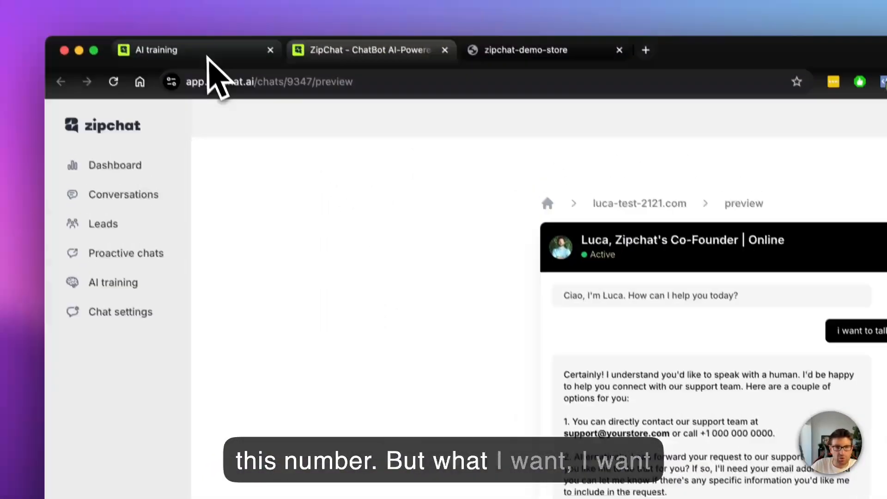
pyautogui.click(213, 59)
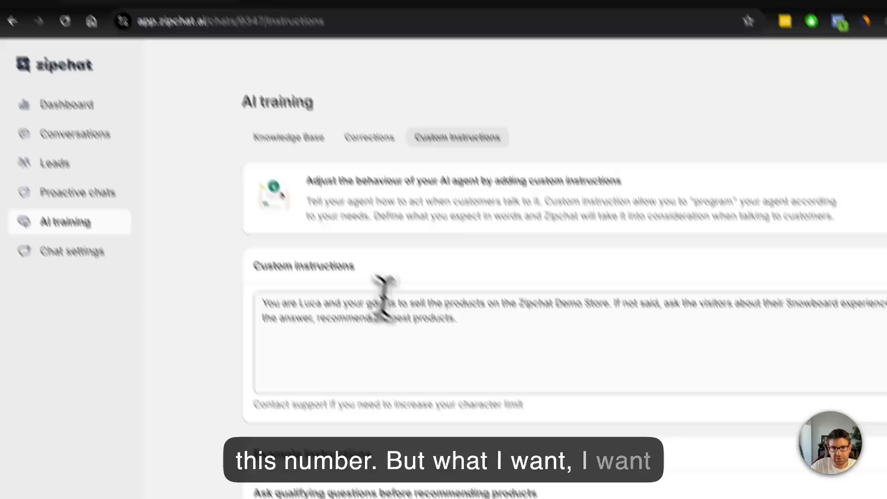
pyautogui.click(499, 320)
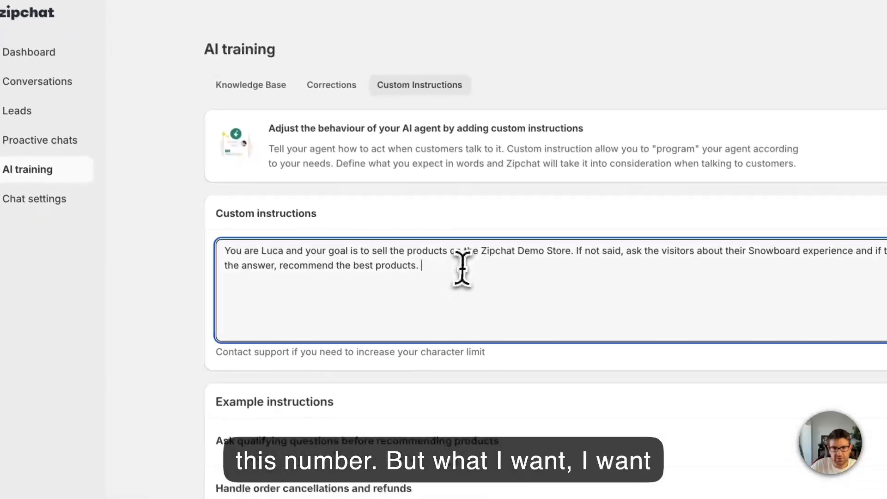
pyautogui.write('In case they ask to talk to a human, tell them they can do so by click on this whatsapp link to talk to our team on Whatsapp: https://whatsapp.com/clicktochat')
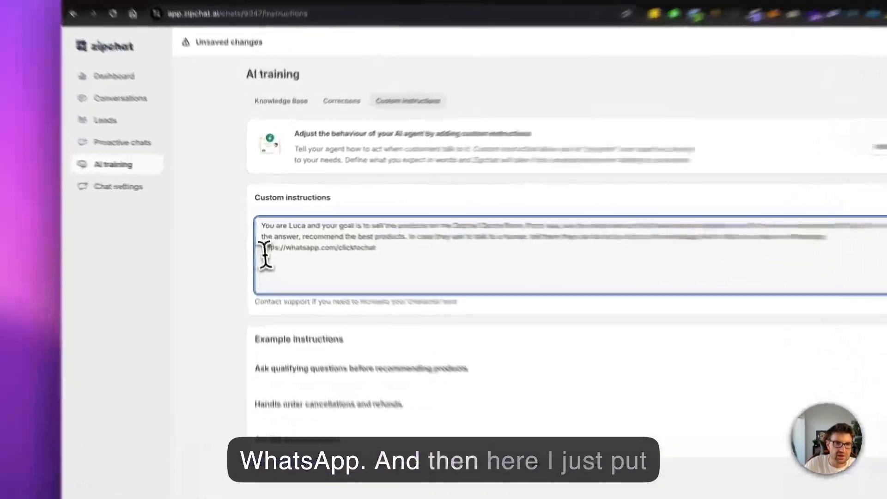
pyautogui.moveTo(259, 231); pyautogui.dragTo(337, 231)
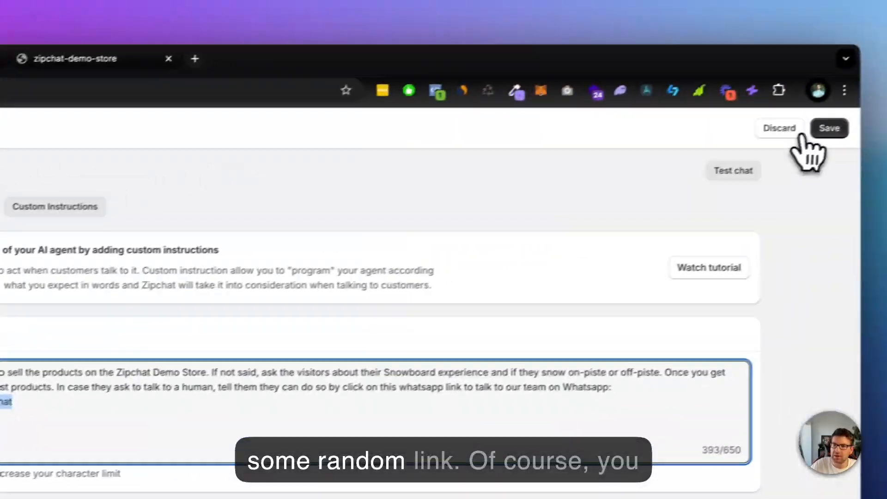
pyautogui.click(803, 135)
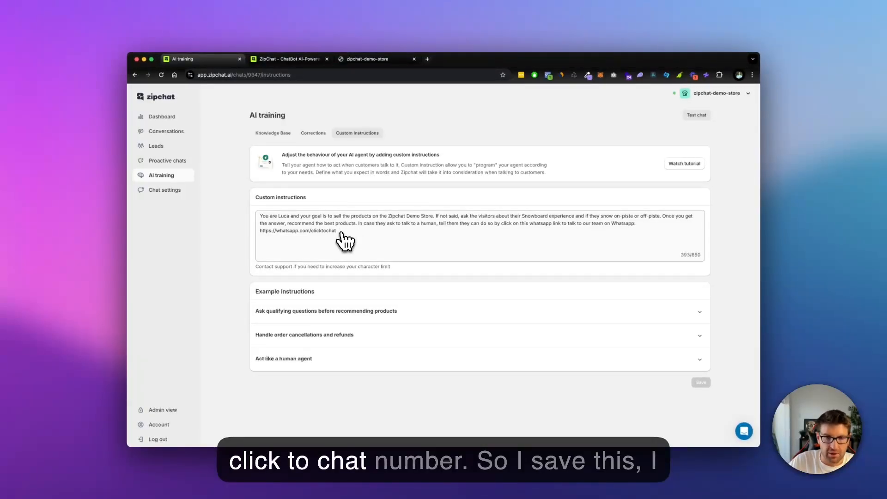
# Step: Clear the preview conversation and retest the agent with "i want to talk to a human"
pyautogui.click(291, 59)
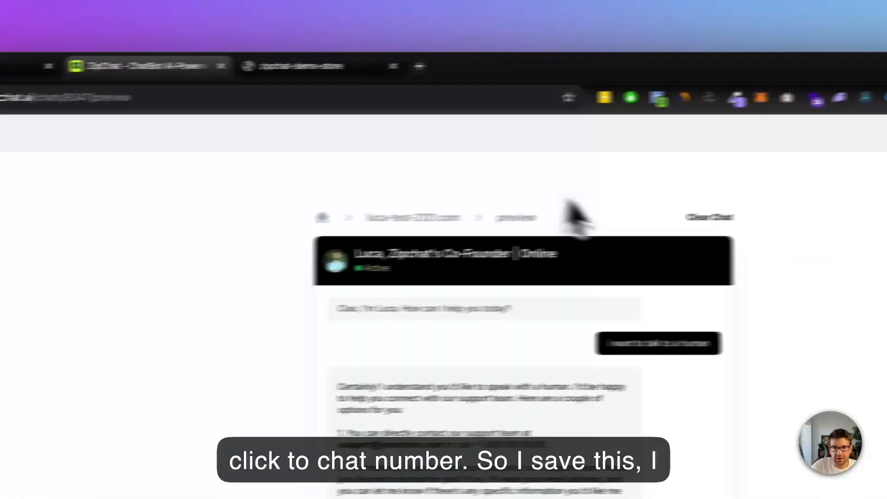
pyautogui.click(709, 218)
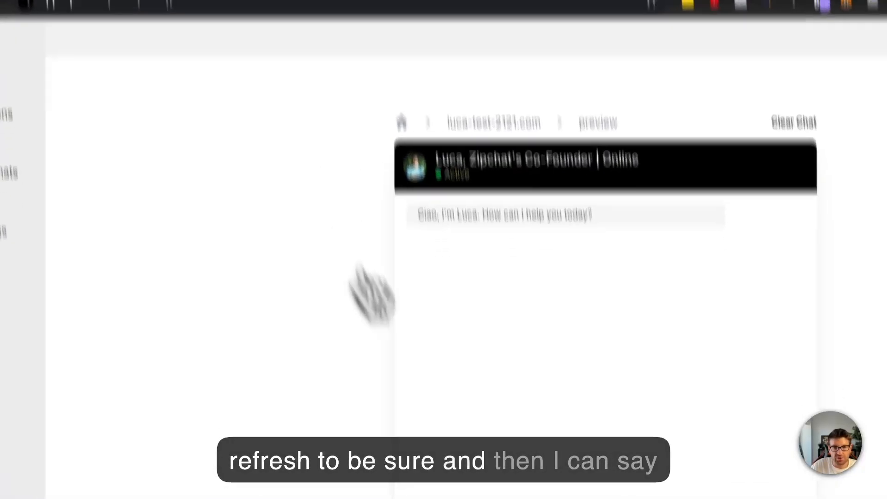
pyautogui.click(479, 396)
pyautogui.write('i want ')
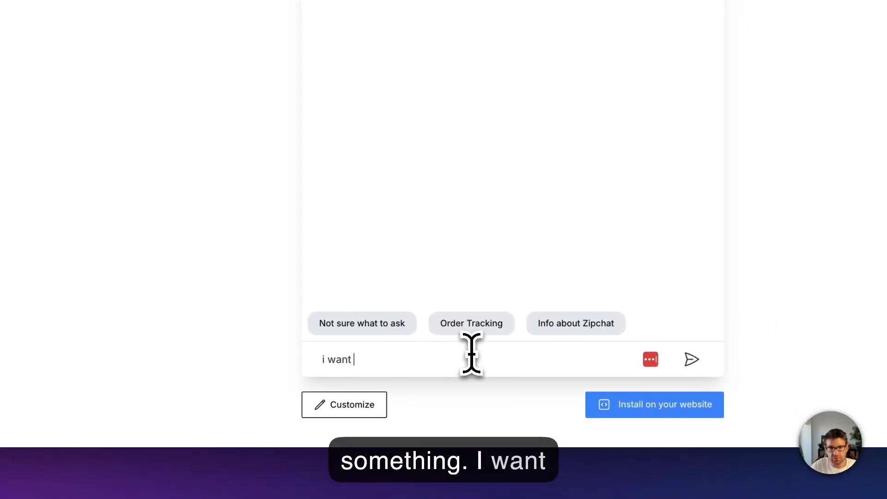
pyautogui.write('to talk to a human')
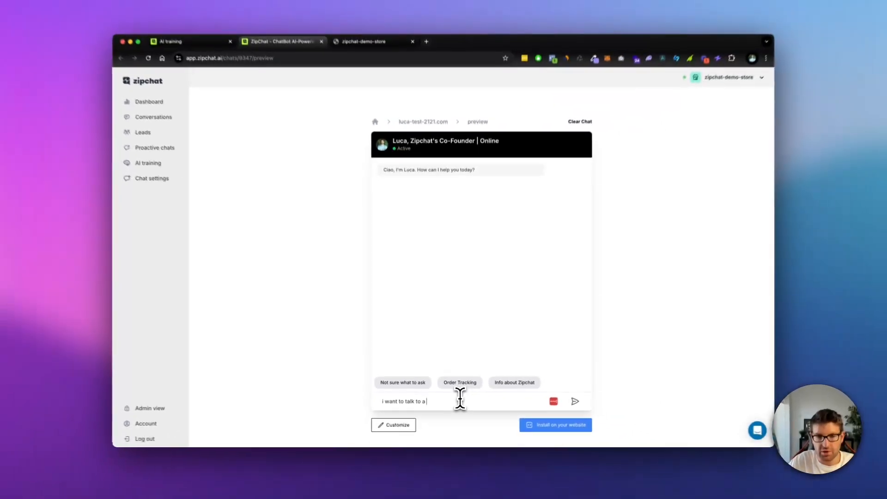
pyautogui.press('Return')
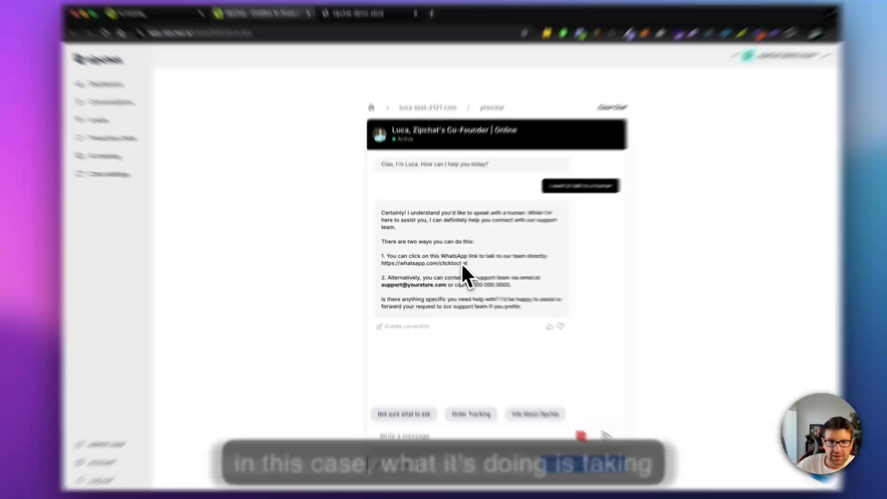
# Step: Examine the WhatsApp link and the wording of the agent's reply in the test chat
pyautogui.moveTo(457, 262); pyautogui.dragTo(387, 262)
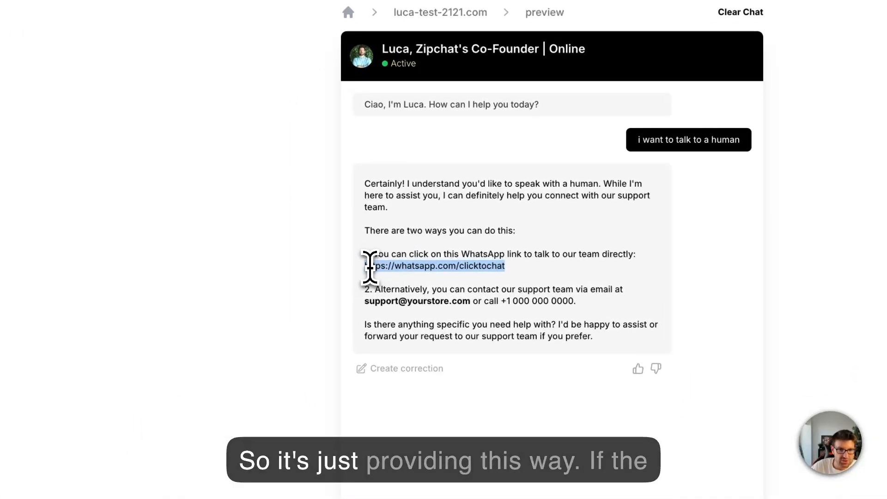
pyautogui.moveTo(514, 272); pyautogui.dragTo(429, 278)
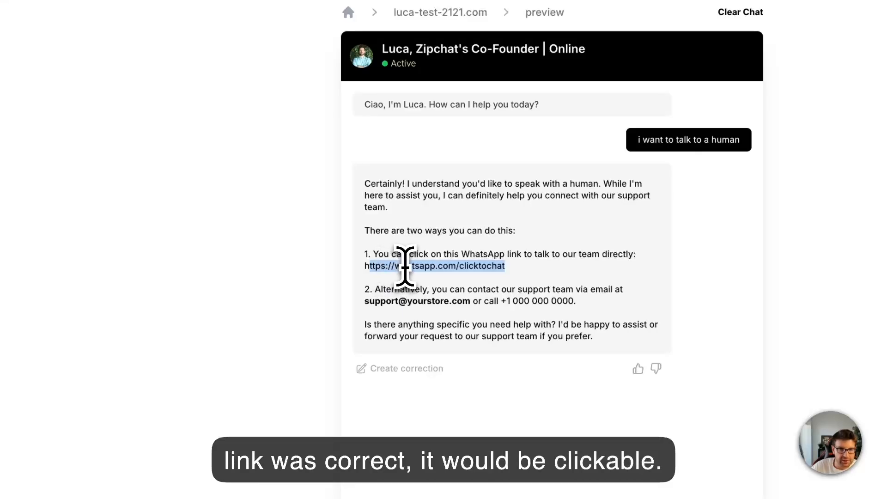
pyautogui.click(405, 266)
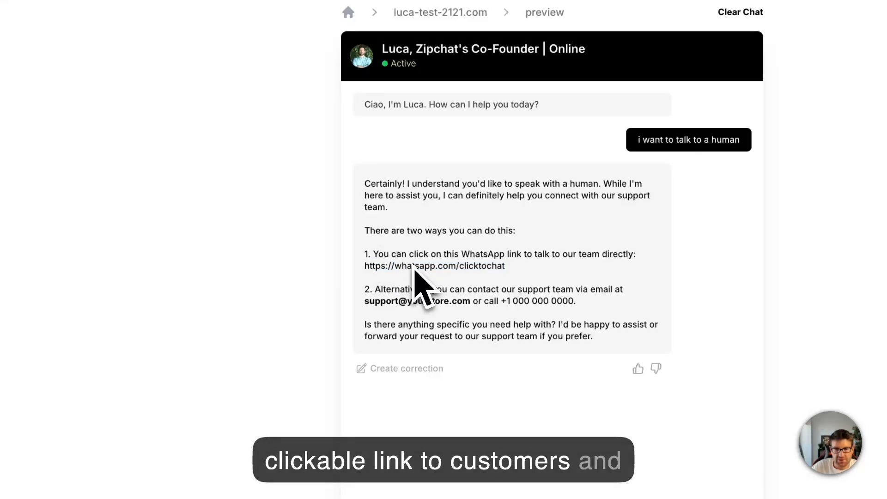
pyautogui.doubleClick(424, 268)
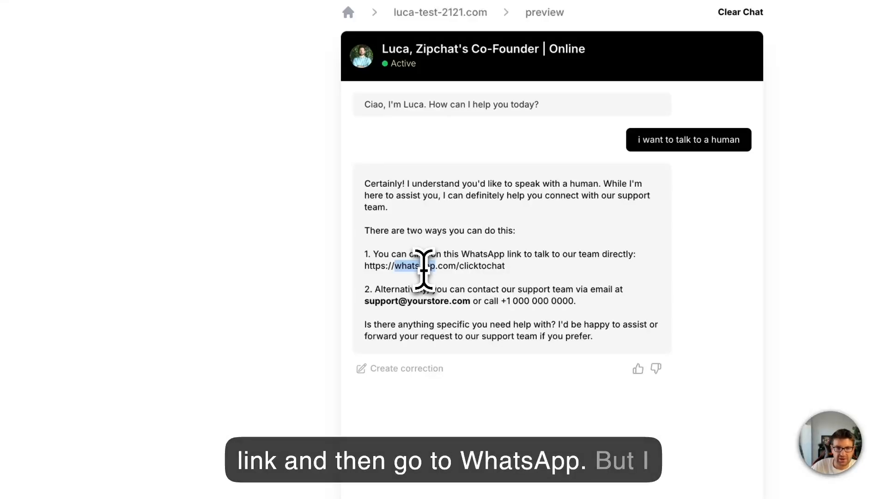
pyautogui.moveTo(485, 170); pyautogui.dragTo(509, 337)
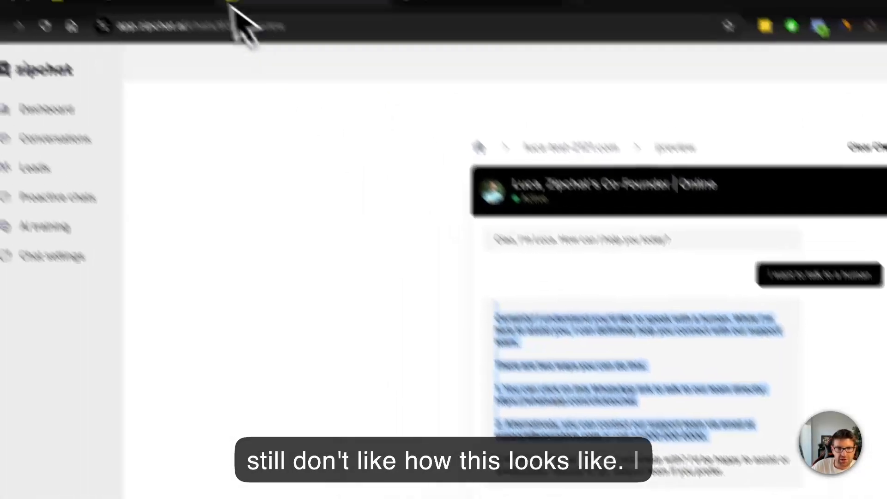
# Step: Append "Be always nice and emphatic and use nice emojis." to the end of the custom instructions and save
pyautogui.click(176, 60)
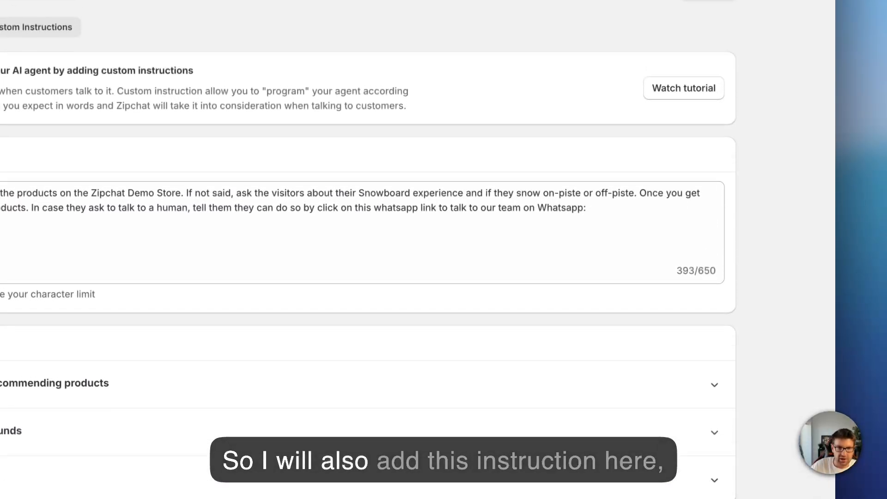
pyautogui.click(199, 246)
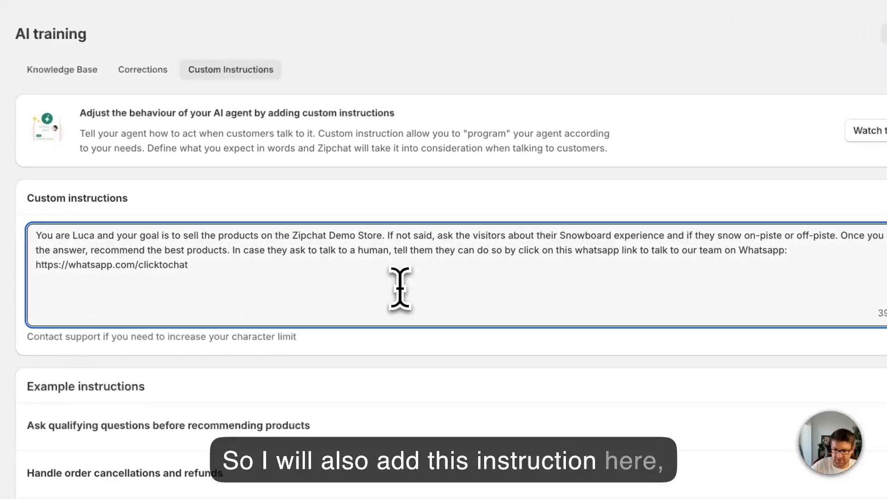
pyautogui.write('.')
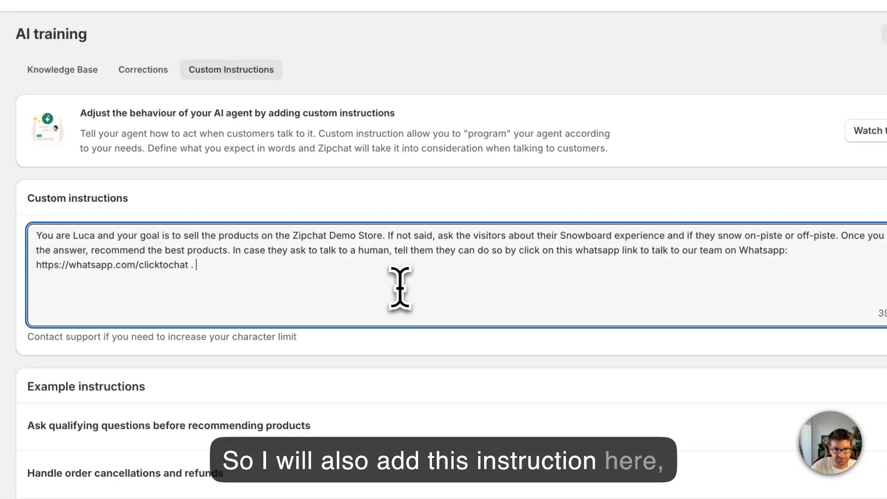
pyautogui.write(' Be always nice and emphatic and use nice emojis.')
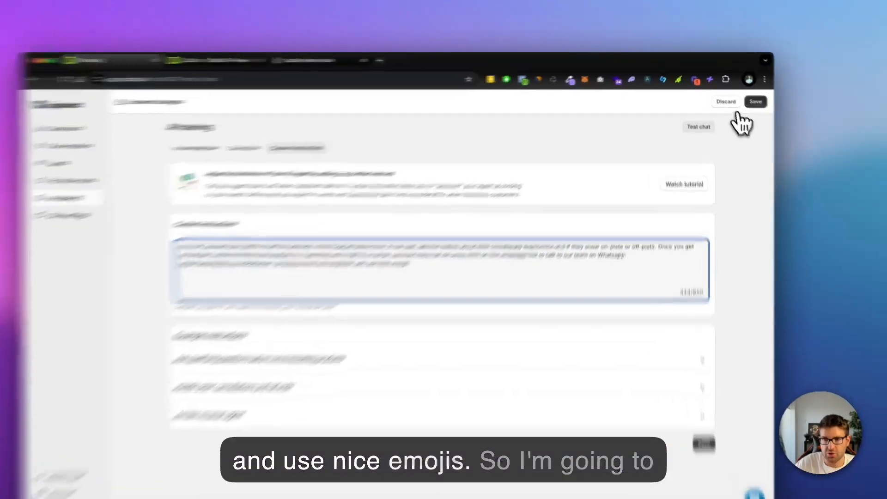
pyautogui.click(745, 94)
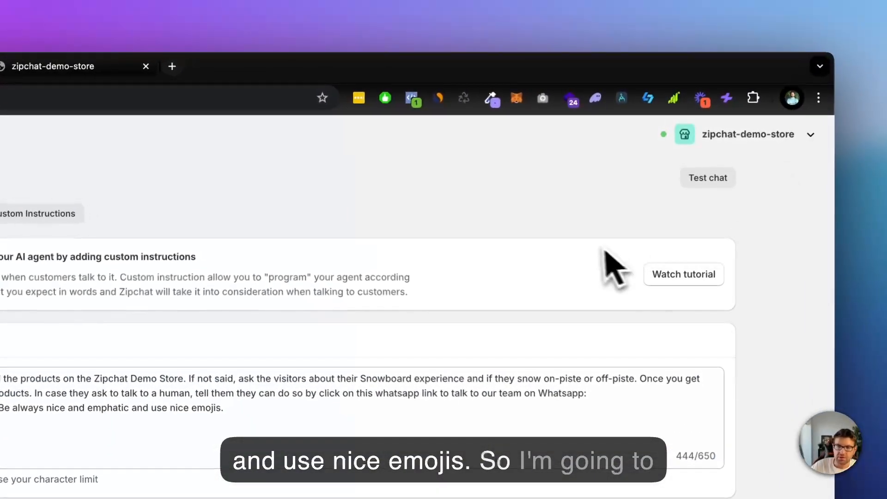
# Step: Clear the earlier test conversation and send "i want to talk to a human" to check the agent's new tone
pyautogui.click(707, 180)
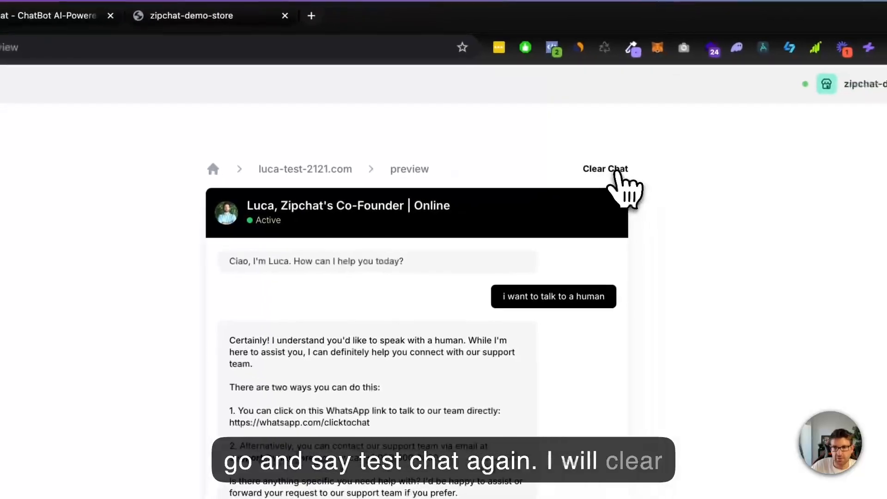
pyautogui.click(617, 172)
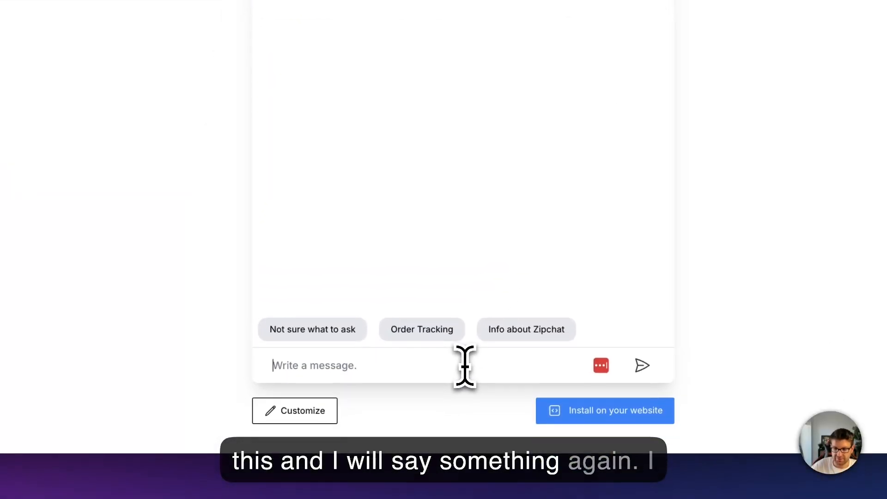
pyautogui.write('i want to t')
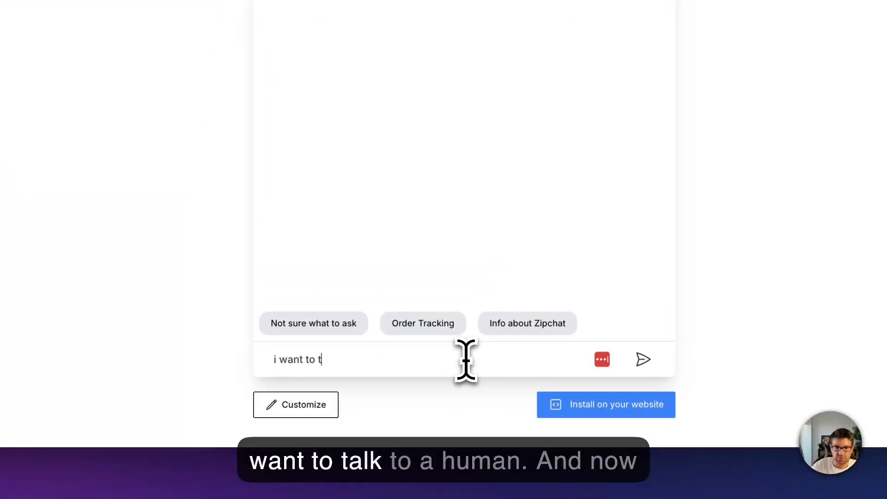
pyautogui.write('alk to a human')
pyautogui.press('Return')
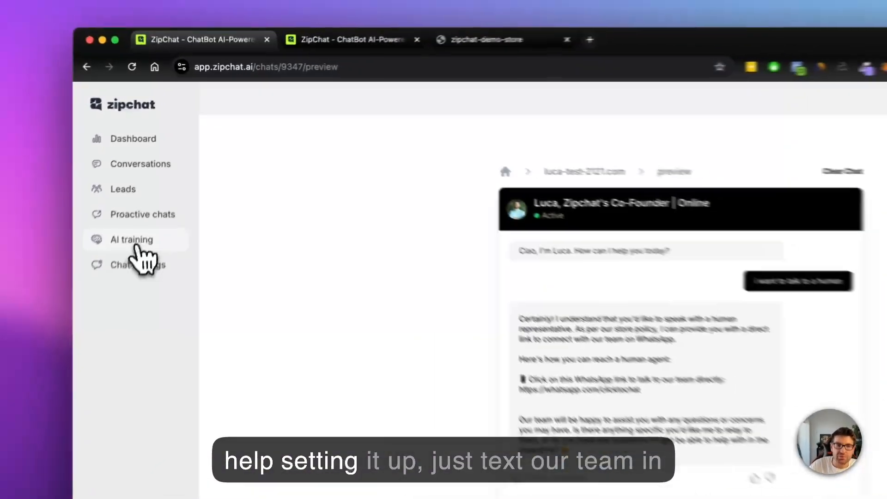
# Step: Reopen the AI agent's custom instructions and examine the note about increasing the character limit
pyautogui.click(137, 245)
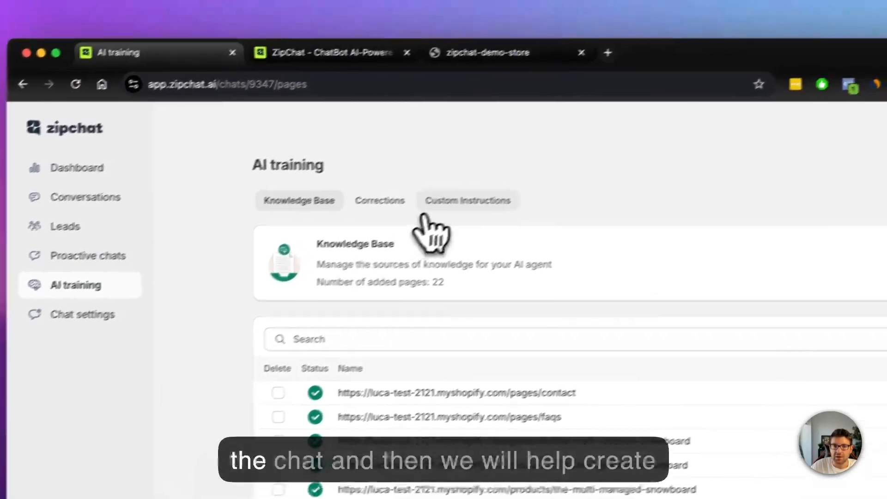
pyautogui.click(421, 217)
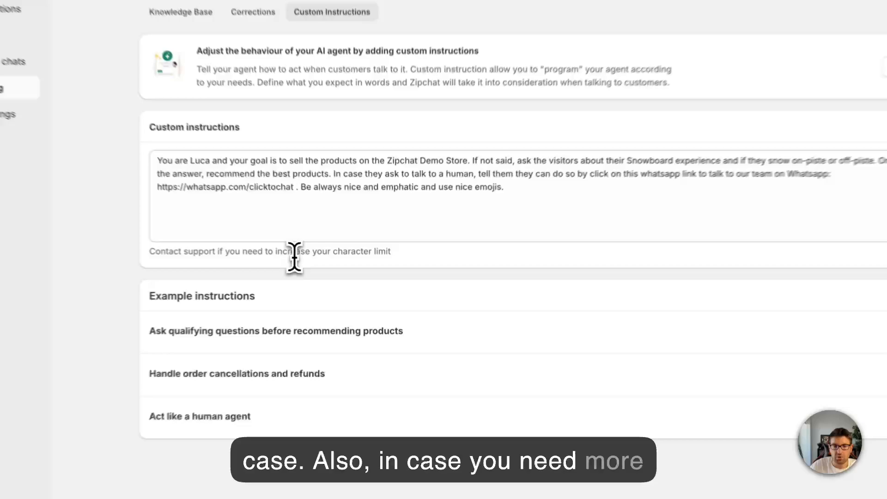
pyautogui.moveTo(294, 257); pyautogui.dragTo(396, 256)
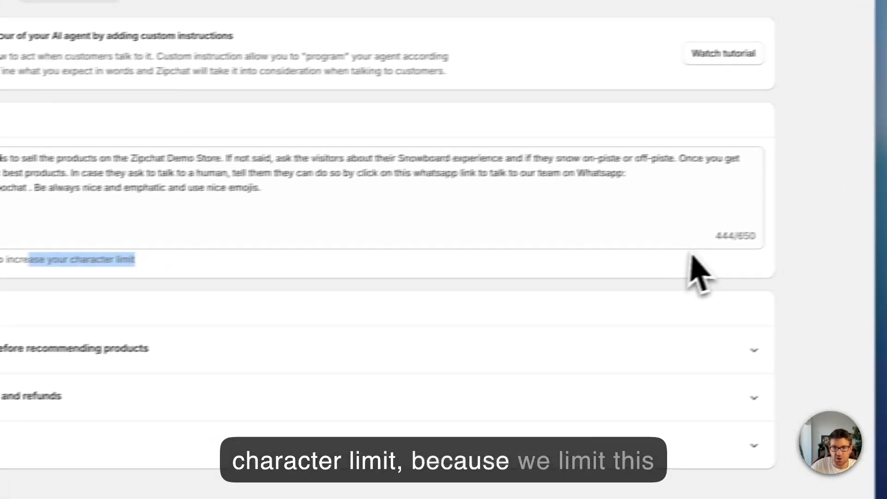